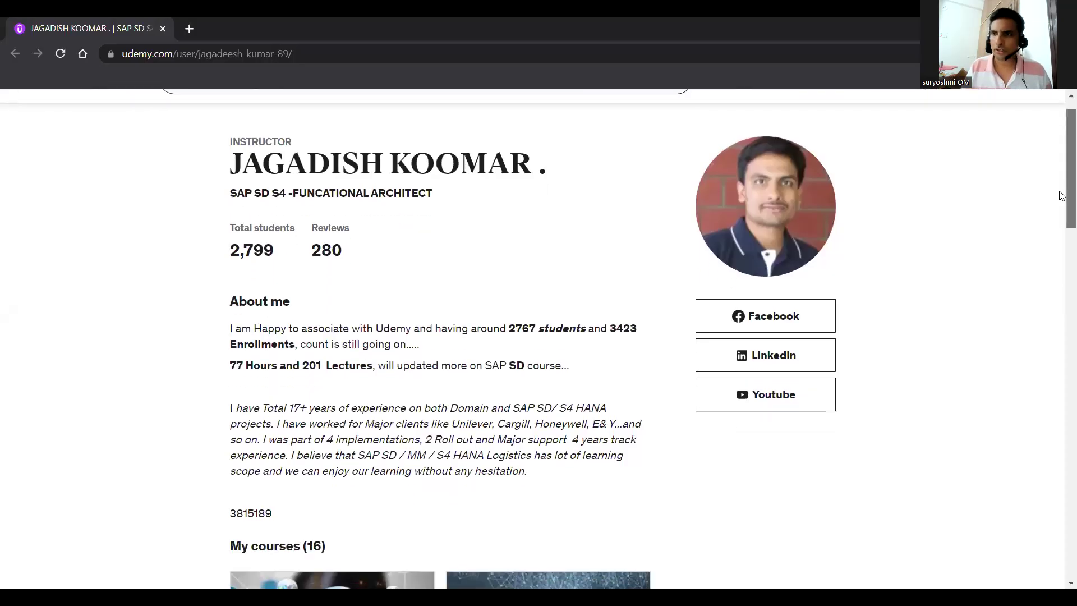
{"action": "scroll", "coordinate": [1061, 195], "scroll_direction": "down", "scroll_amount": 5}
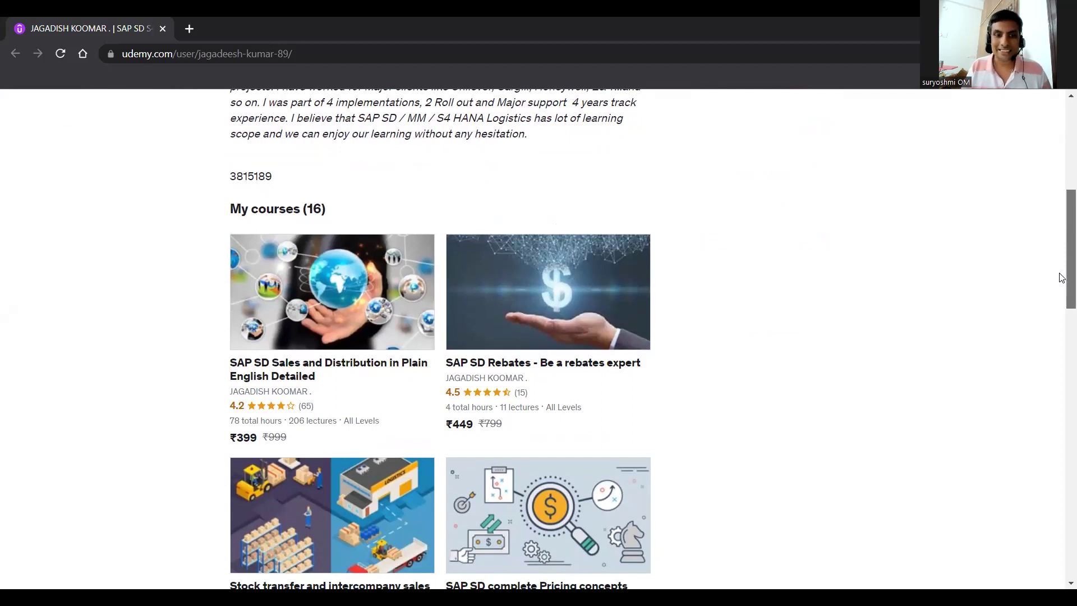
Scroll the Udemy instructor profile down to the SAP SD course list
{"action": "scroll", "coordinate": [1061, 281], "scroll_direction": "down", "scroll_amount": 1}
{"action": "scroll", "coordinate": [1061, 292], "scroll_direction": "down", "scroll_amount": 2}
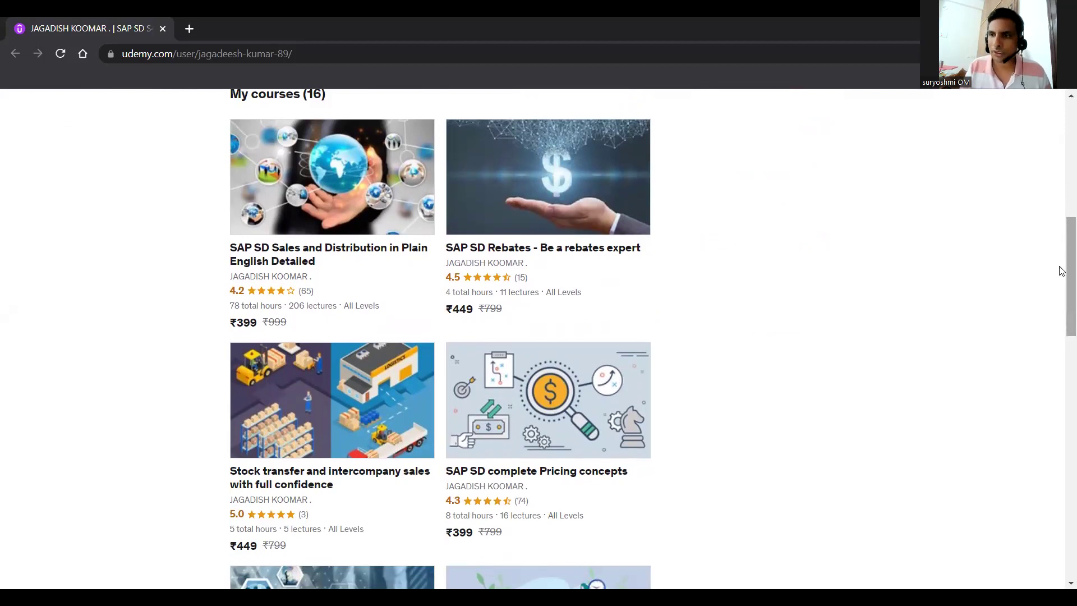
{"action": "left_click_drag", "start_coordinate": [1061, 271], "coordinate": [1062, 303]}
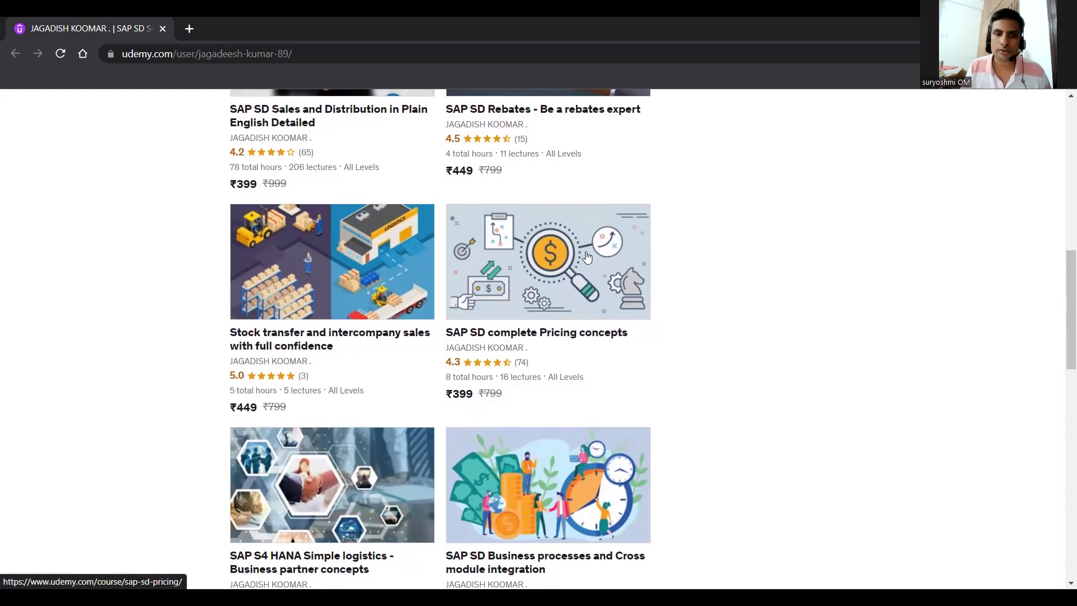
Browse the remaining Udemy course cards before returning to SAP
{"action": "scroll", "coordinate": [1062, 332], "scroll_direction": "down", "scroll_amount": 6}
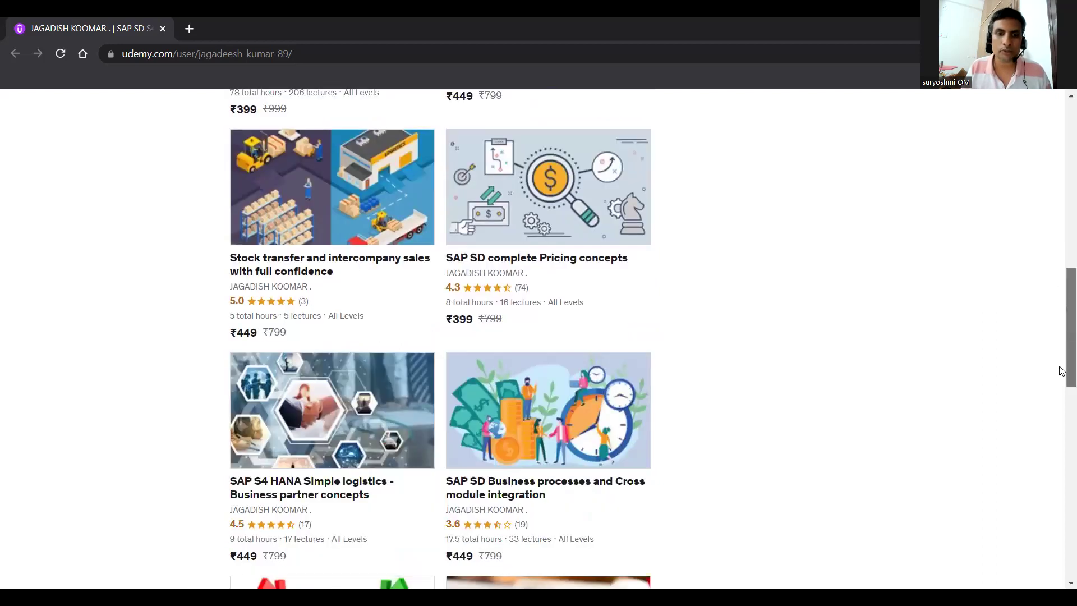
{"action": "scroll", "coordinate": [577, 275], "scroll_direction": "up", "scroll_amount": 1}
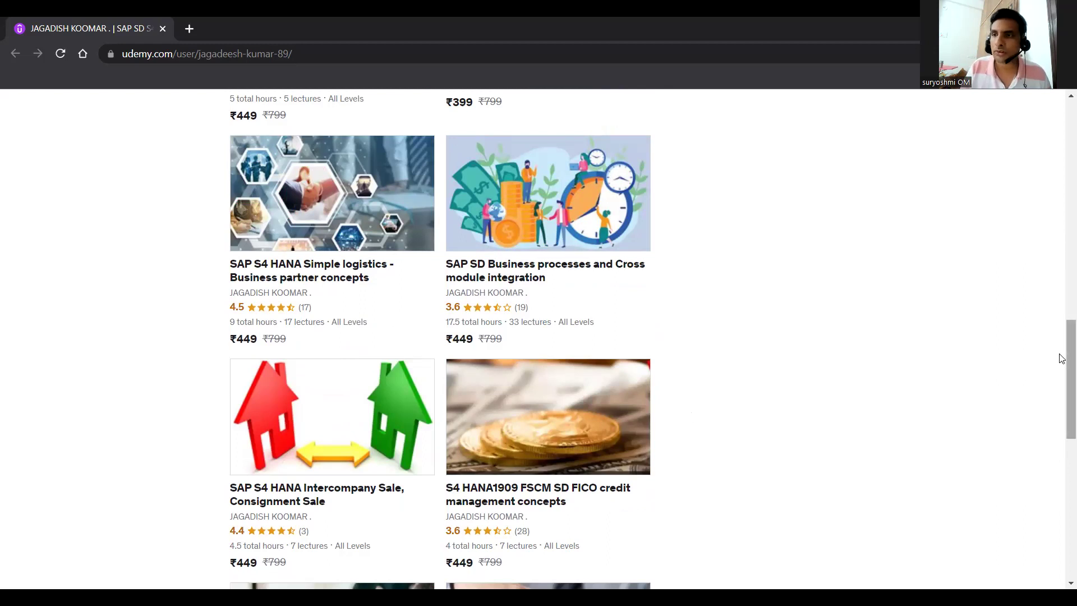
{"action": "scroll", "coordinate": [1061, 397], "scroll_direction": "down", "scroll_amount": 1}
{"action": "scroll", "coordinate": [1061, 397], "scroll_direction": "down", "scroll_amount": 5}
{"action": "scroll", "coordinate": [1060, 317], "scroll_direction": "up", "scroll_amount": 20}
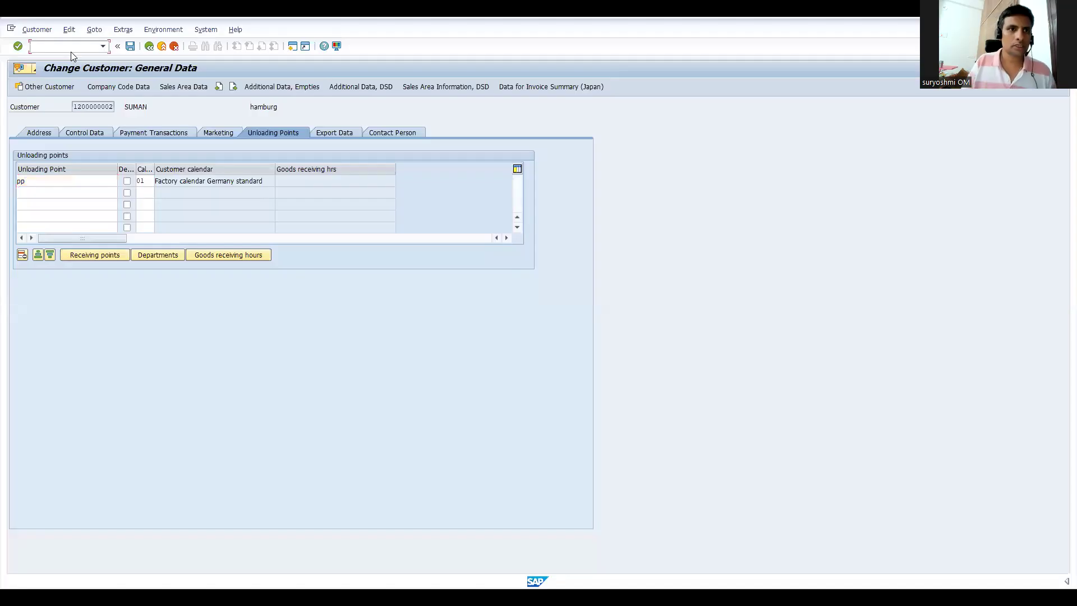
Reopen the customer in the change-customer transaction and select unloading point pp
{"action": "type", "text": "/nxd0"}
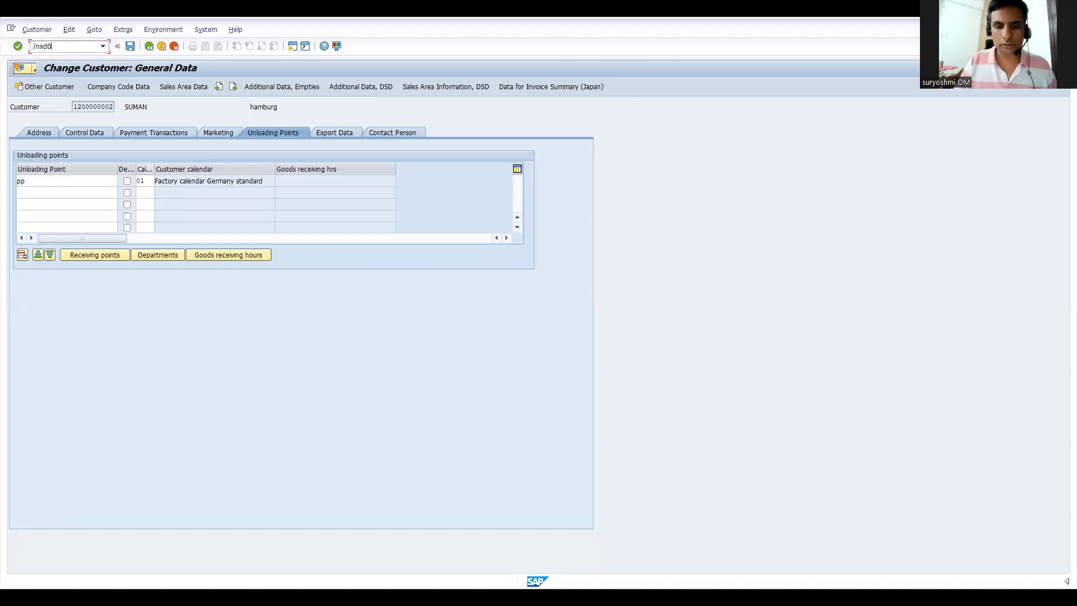
{"action": "key", "text": "Return"}
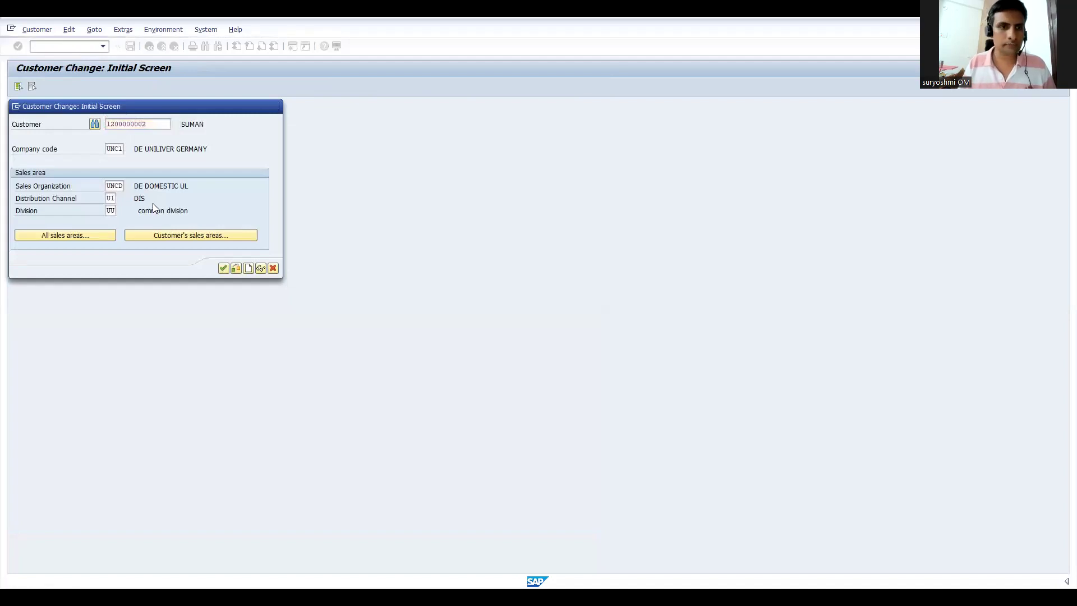
{"action": "key", "text": "Return"}
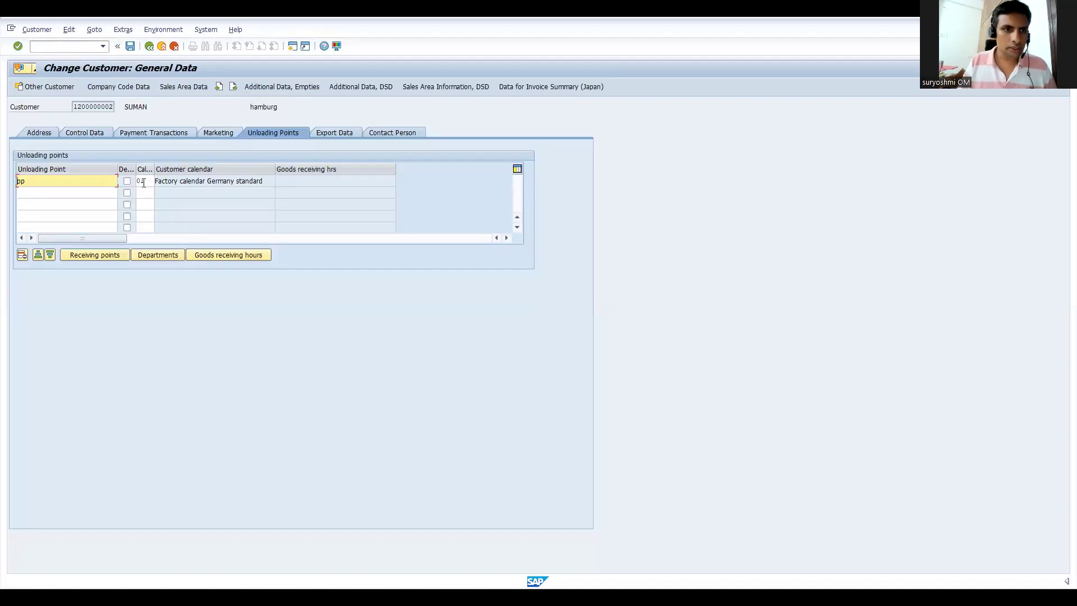
{"action": "double_click", "coordinate": [42, 181]}
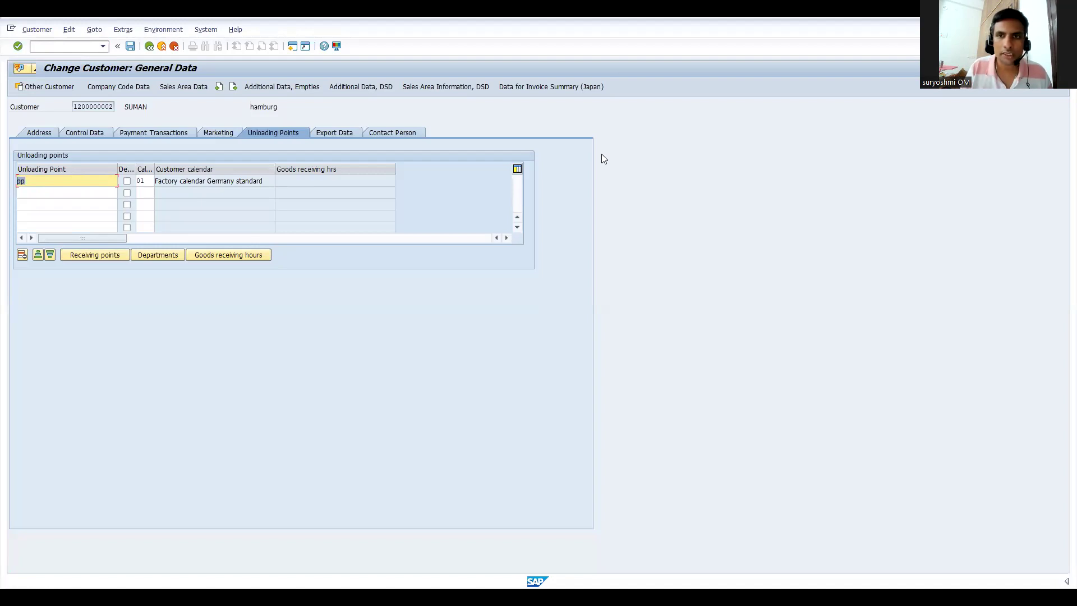
Rename unloading point pp to 'Delivery Point' and go to its calendar 01 cell
{"action": "key", "text": "alt+Tab"}
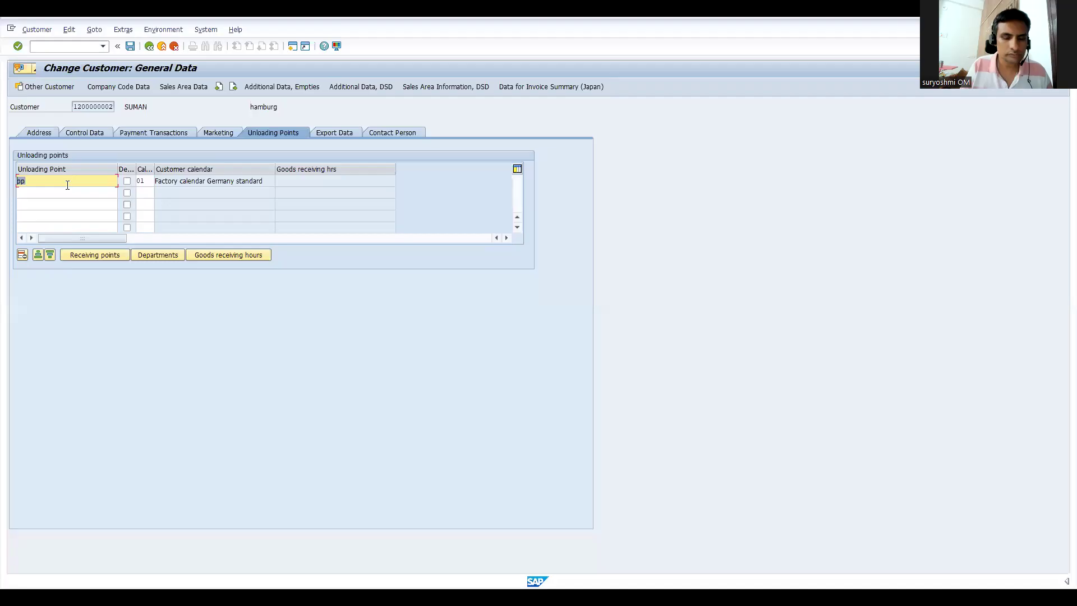
{"action": "type", "text": "De"}
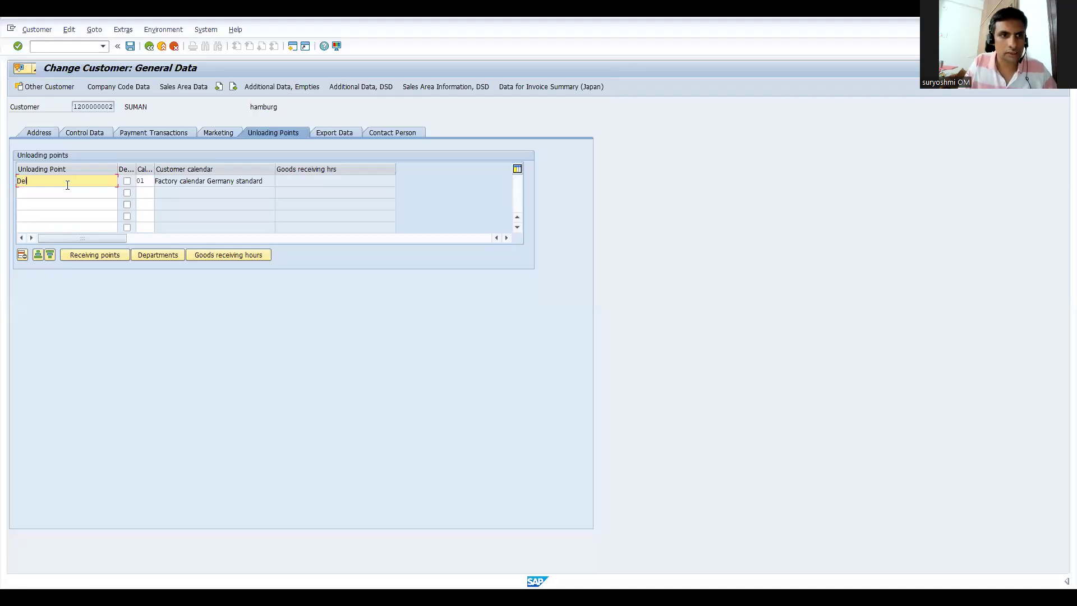
{"action": "type", "text": "livery Point"}
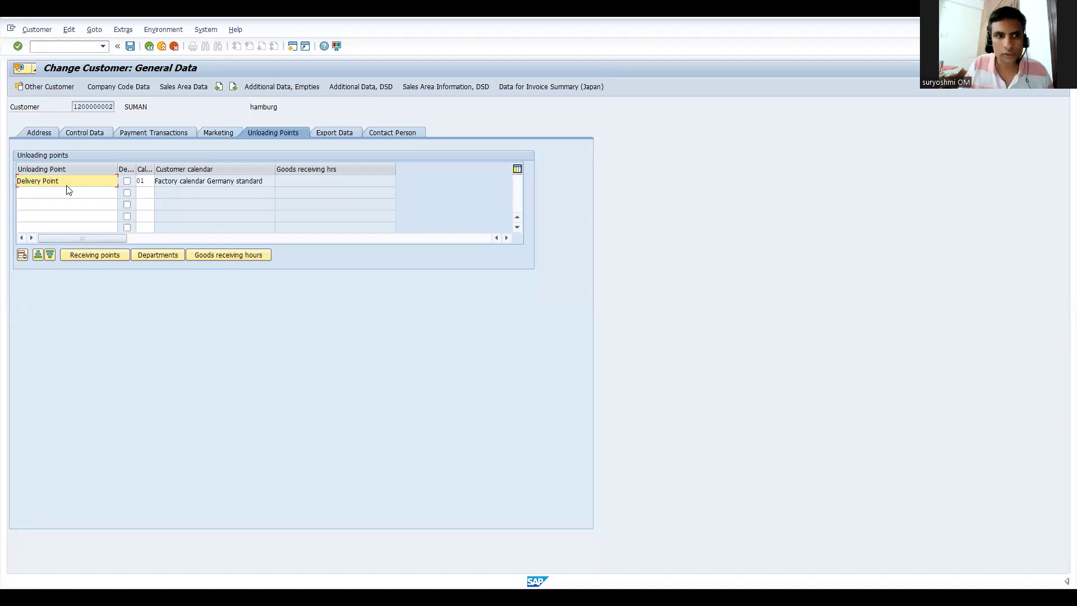
{"action": "key", "text": "Return"}
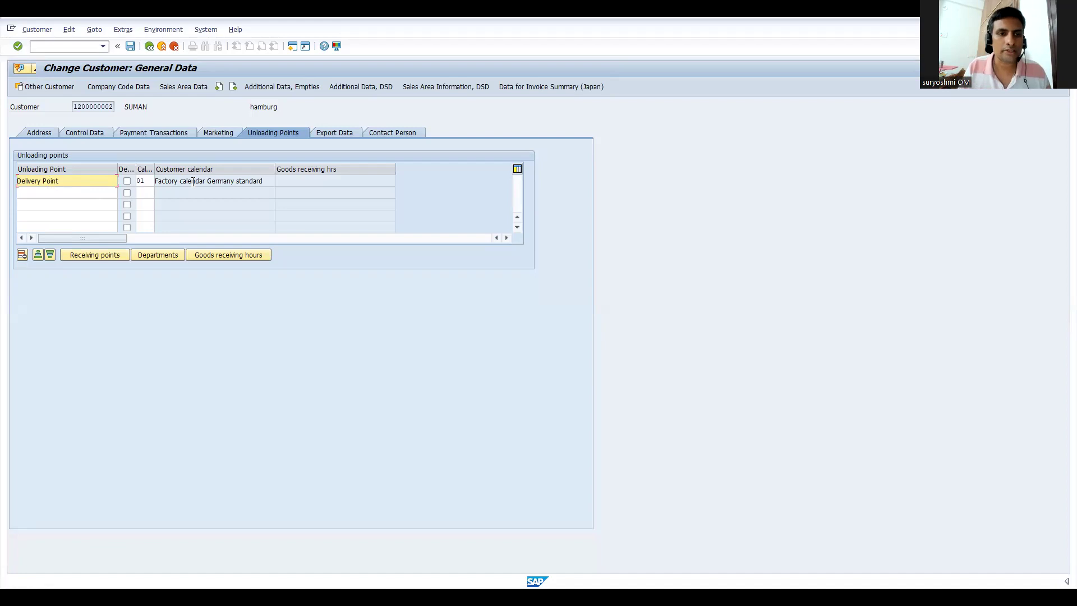
{"action": "left_click", "coordinate": [147, 184]}
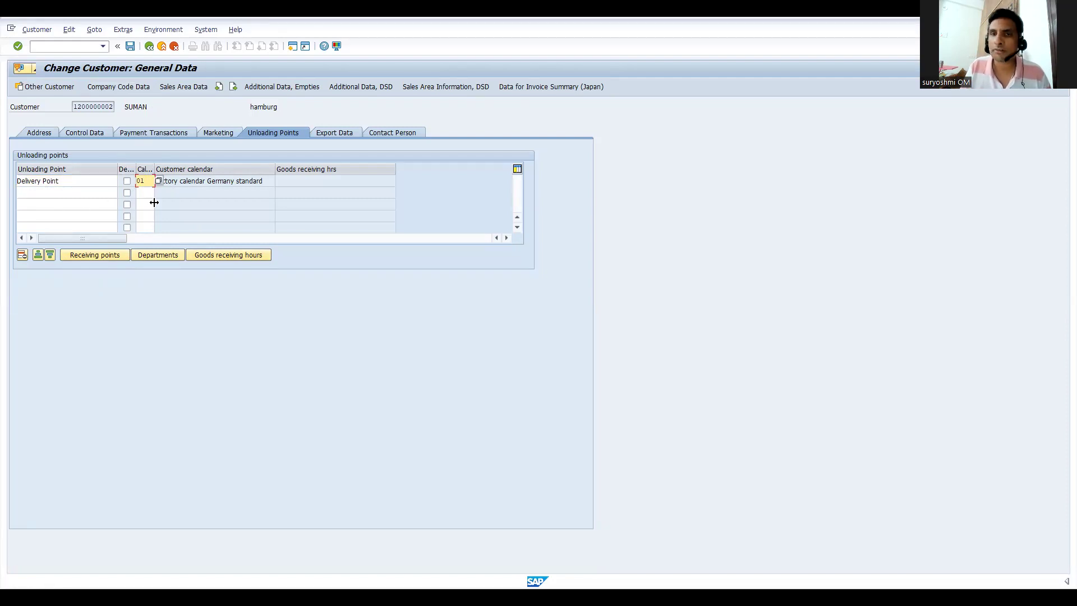
Save the rename, then add default unloading point 'plant location delivery' with calendar 01
{"action": "left_click", "coordinate": [130, 46]}
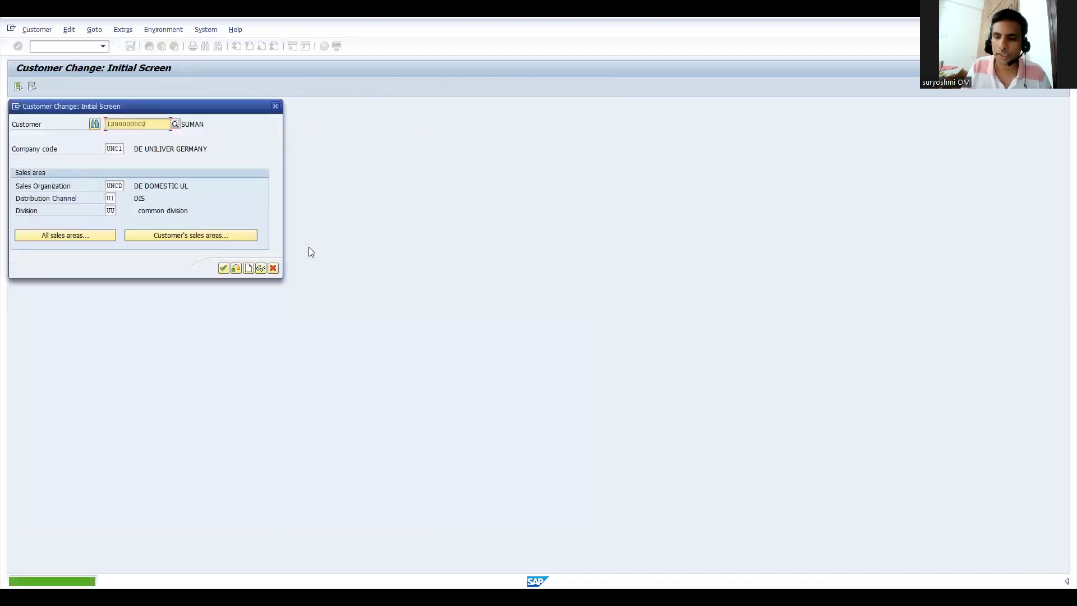
{"action": "key", "text": "Return"}
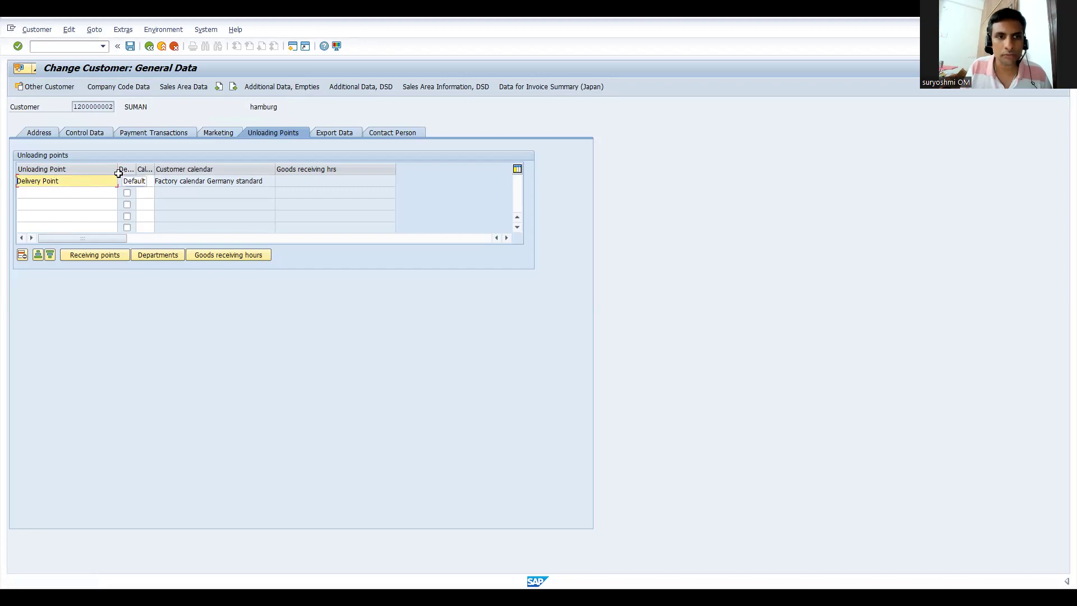
{"action": "left_click", "coordinate": [85, 195]}
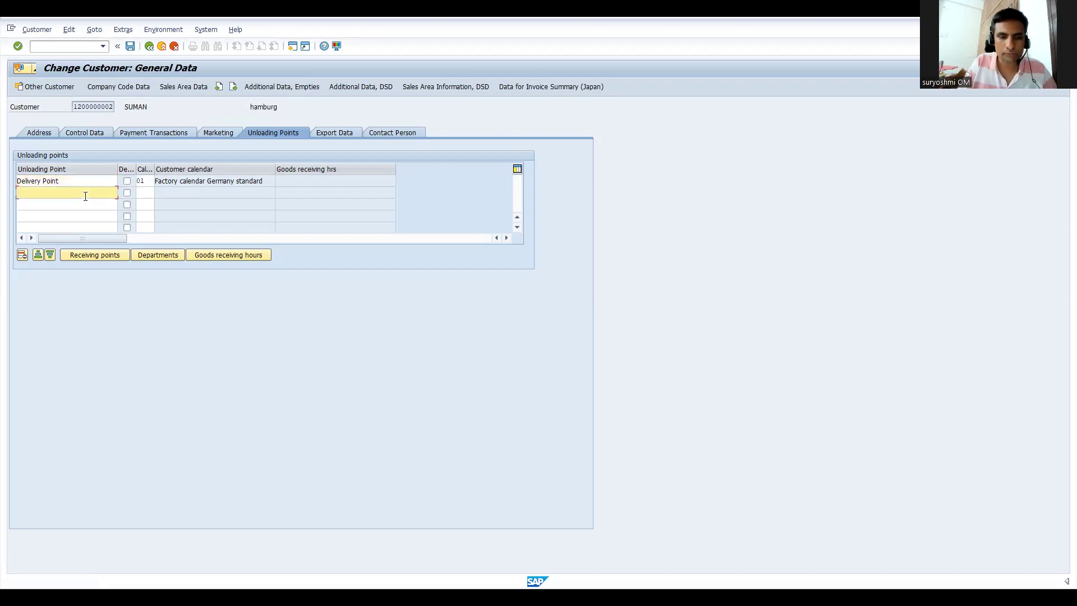
{"action": "type", "text": "plant"}
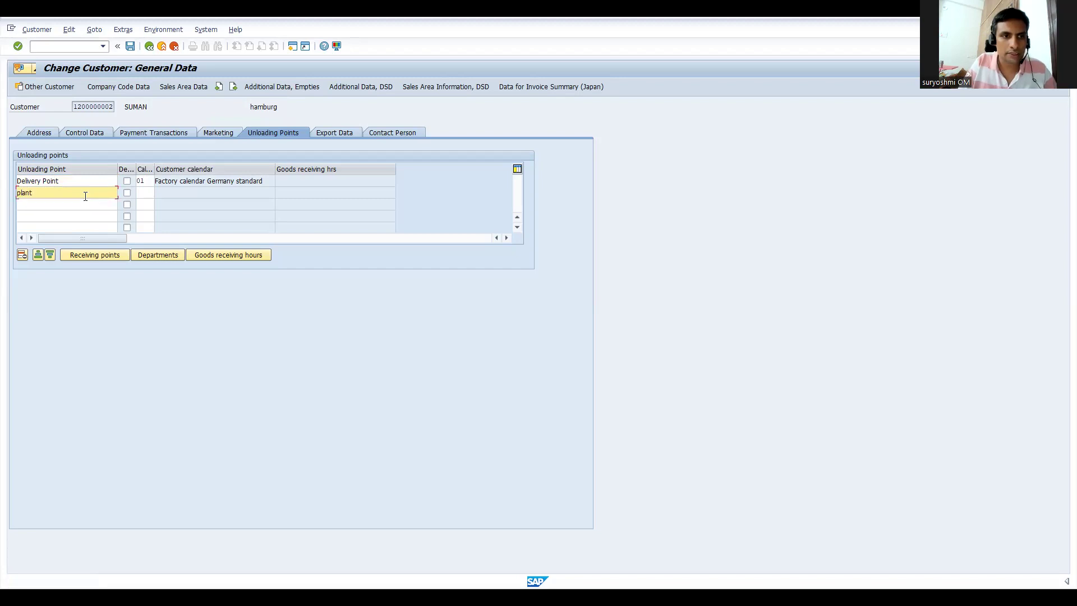
{"action": "type", "text": " location d"}
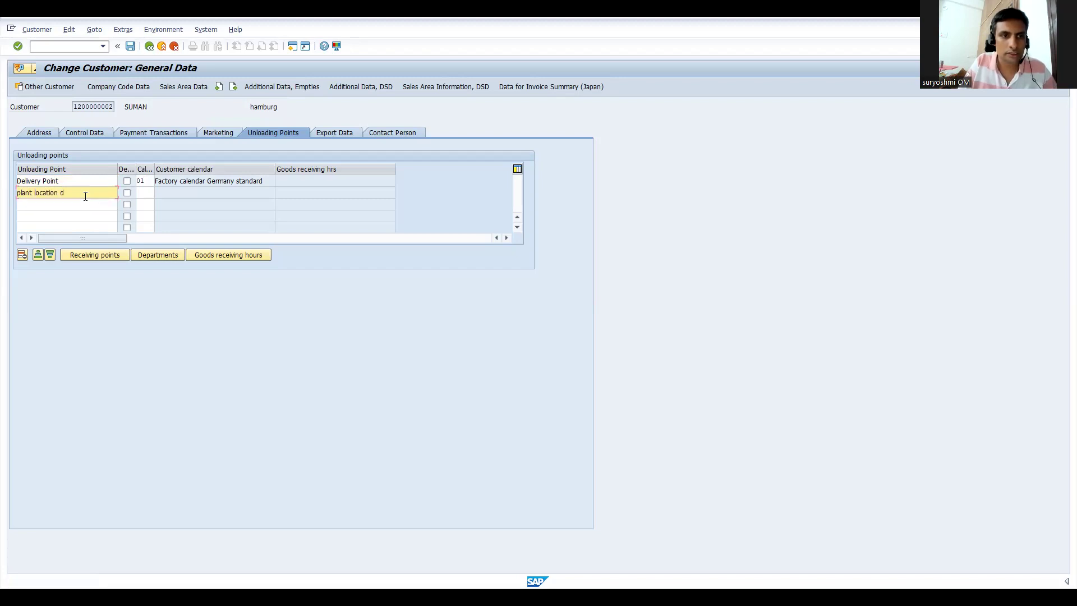
{"action": "type", "text": "elivery"}
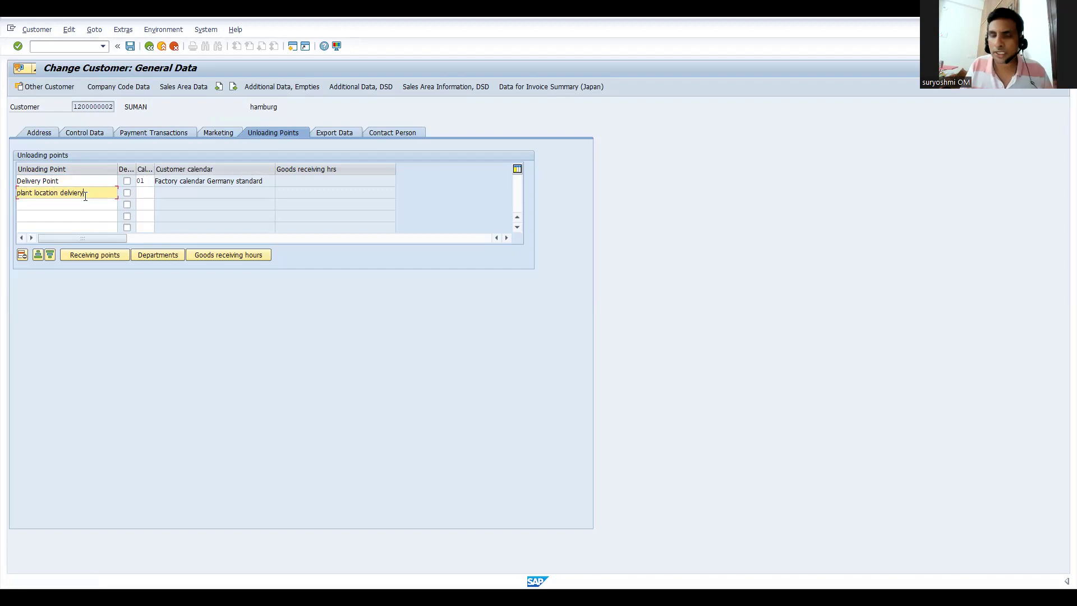
{"action": "left_click", "coordinate": [127, 193]}
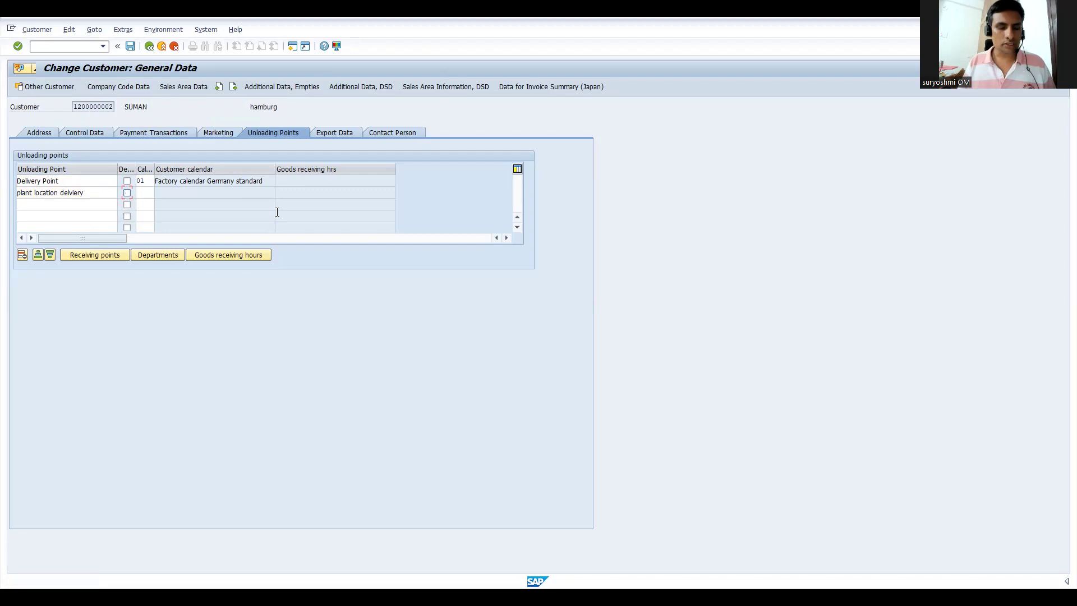
{"action": "key", "text": "Return"}
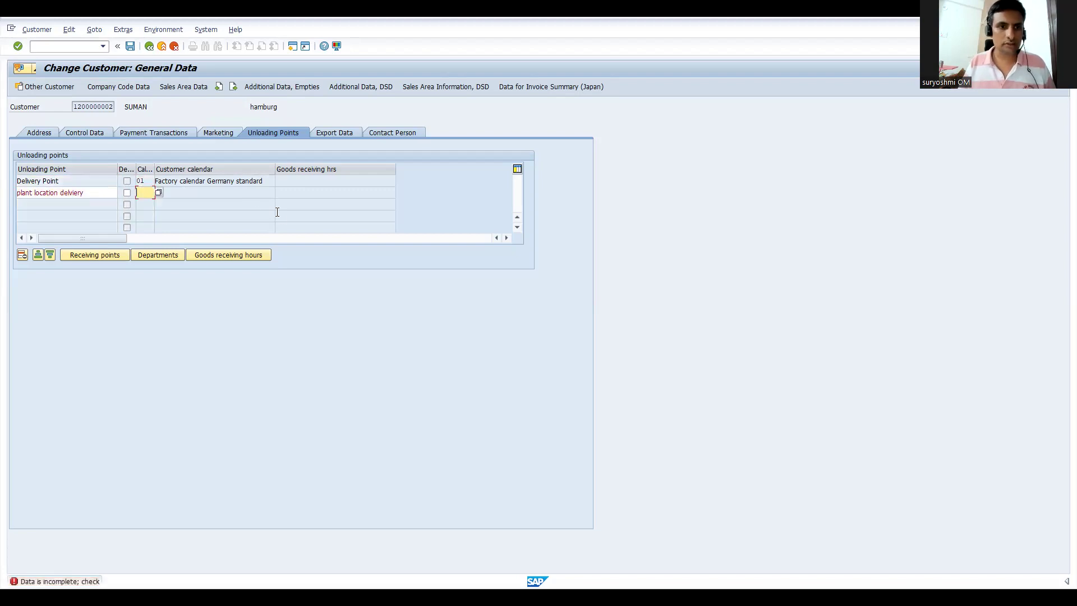
{"action": "type", "text": "01"}
{"action": "key", "text": "Return"}
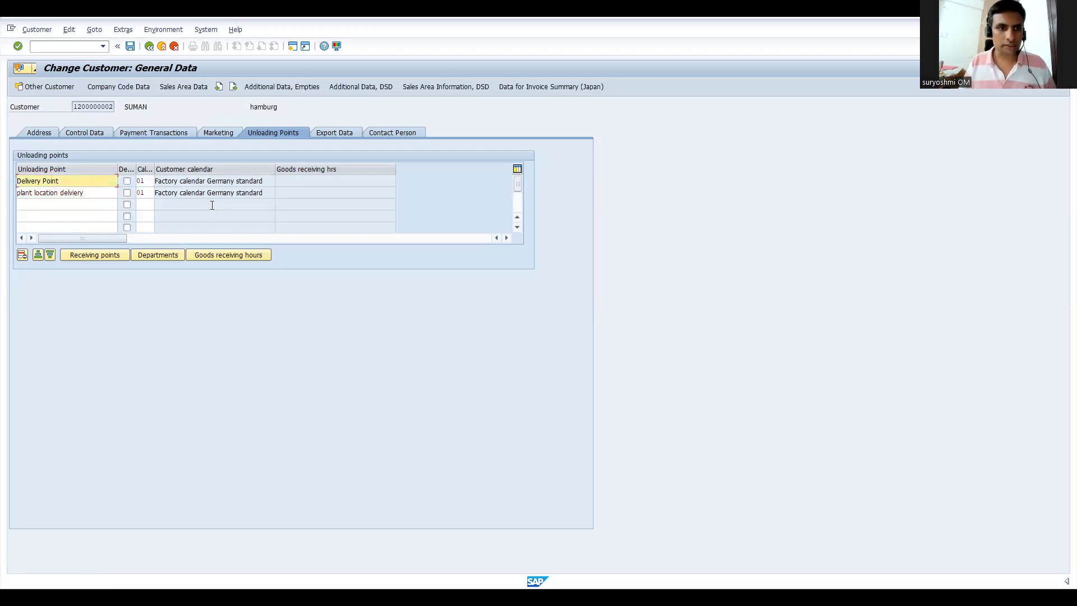
Save the customer with both unloading points and cancel back to SAP Easy Access
{"action": "key", "text": "ctrl+s"}
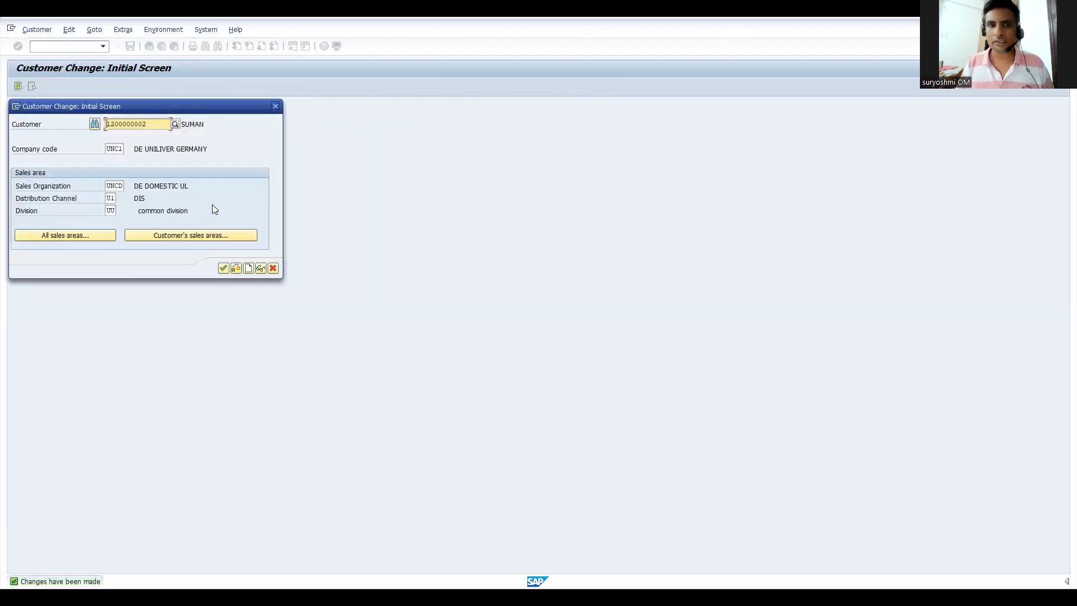
{"action": "left_click", "coordinate": [273, 268]}
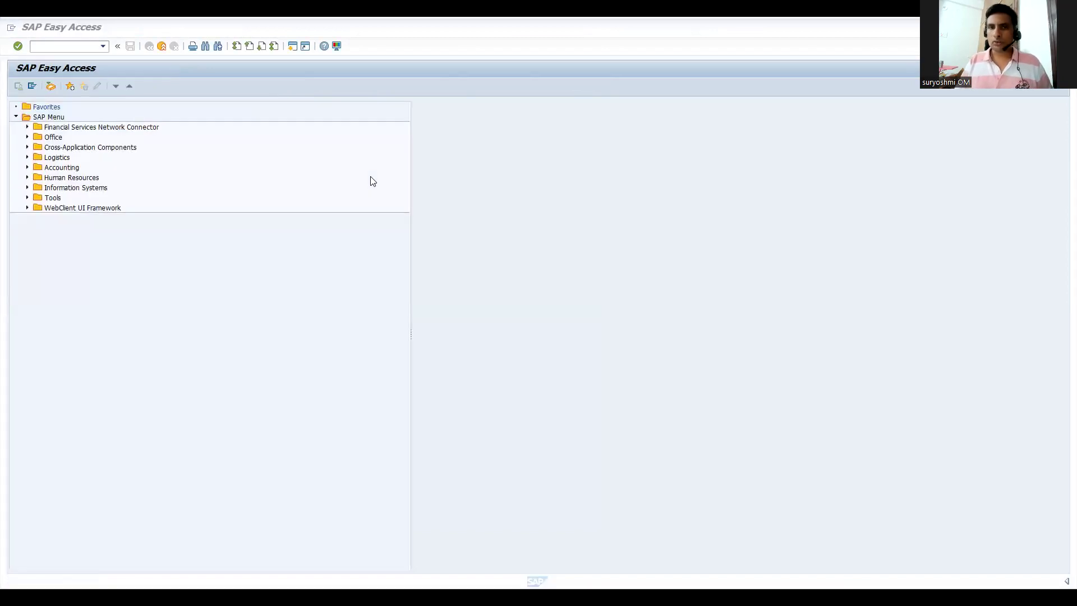
{"action": "key", "text": "alt+Tab"}
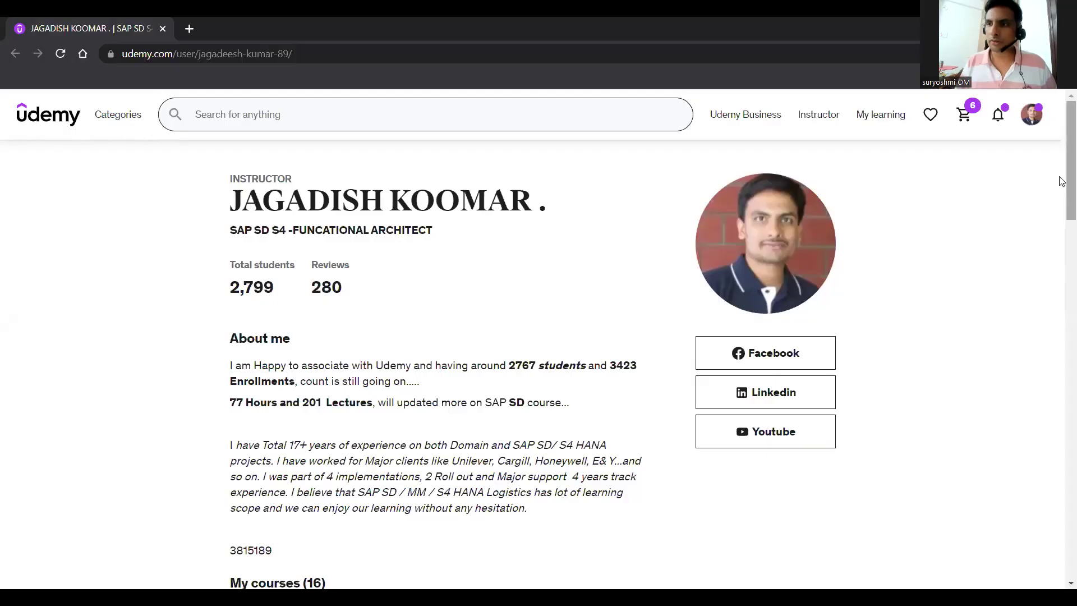
{"action": "scroll", "coordinate": [1061, 181], "scroll_direction": "down", "scroll_amount": 12}
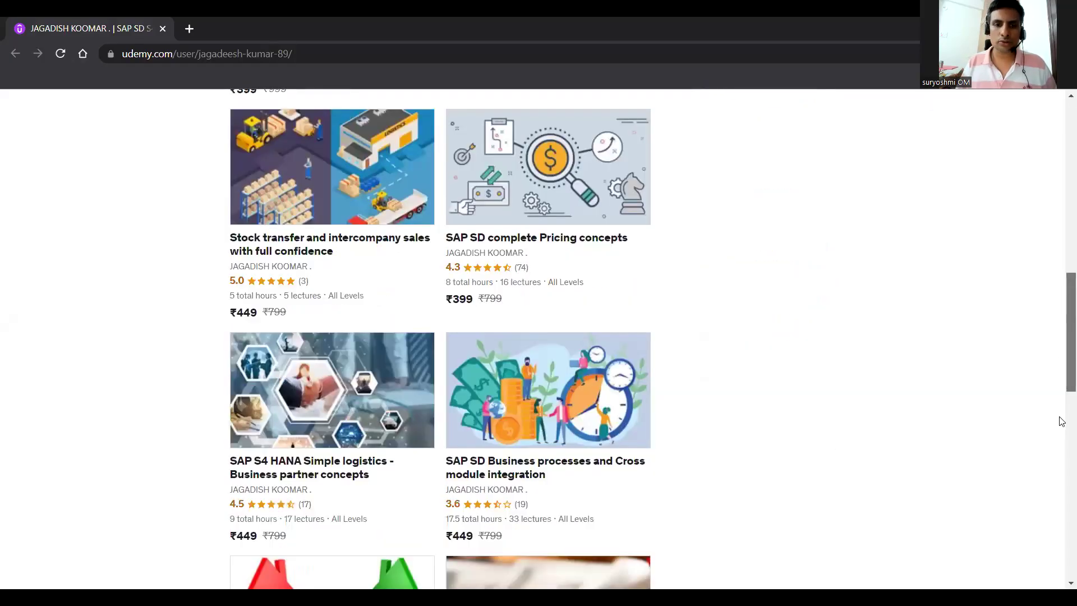
{"action": "scroll", "coordinate": [1062, 531], "scroll_direction": "down", "scroll_amount": 6}
{"action": "scroll", "coordinate": [1062, 339], "scroll_direction": "up", "scroll_amount": 15}
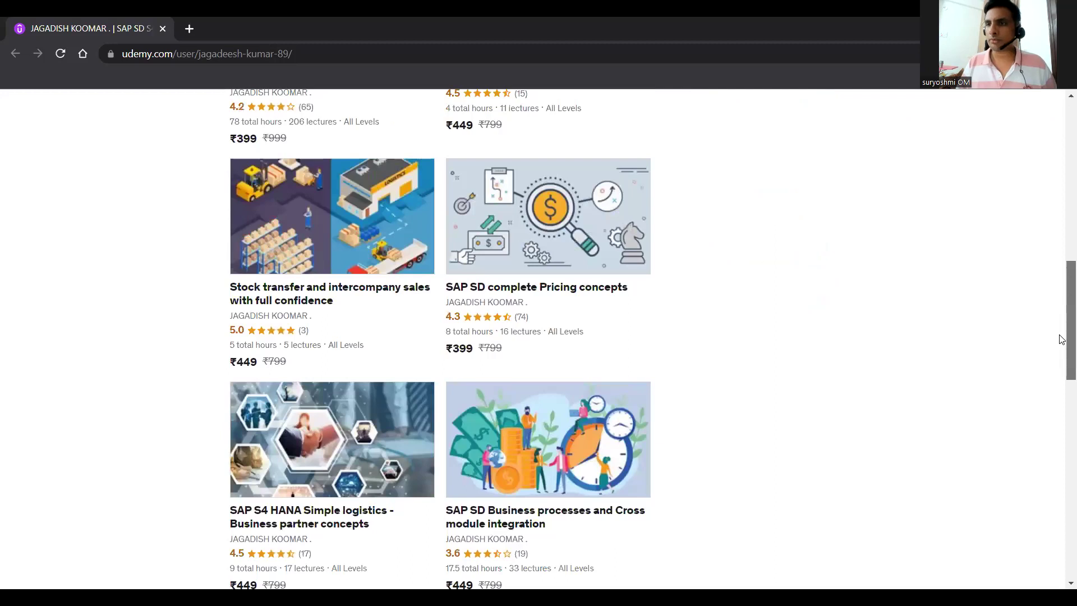
{"action": "scroll", "coordinate": [1062, 339], "scroll_direction": "up", "scroll_amount": 15}
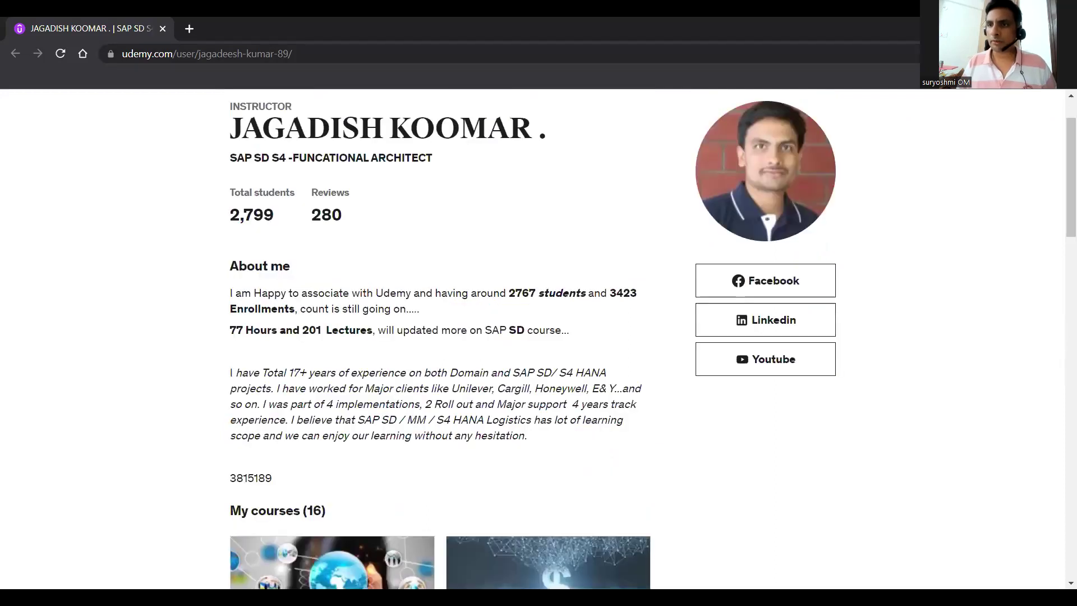
{"action": "left_click", "coordinate": [973, 257]}
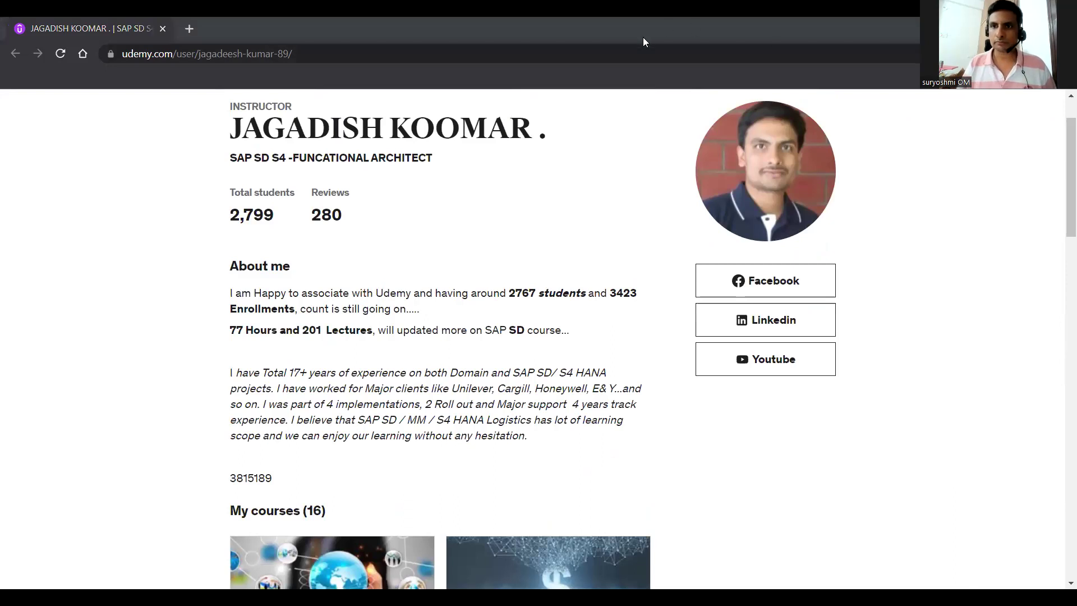